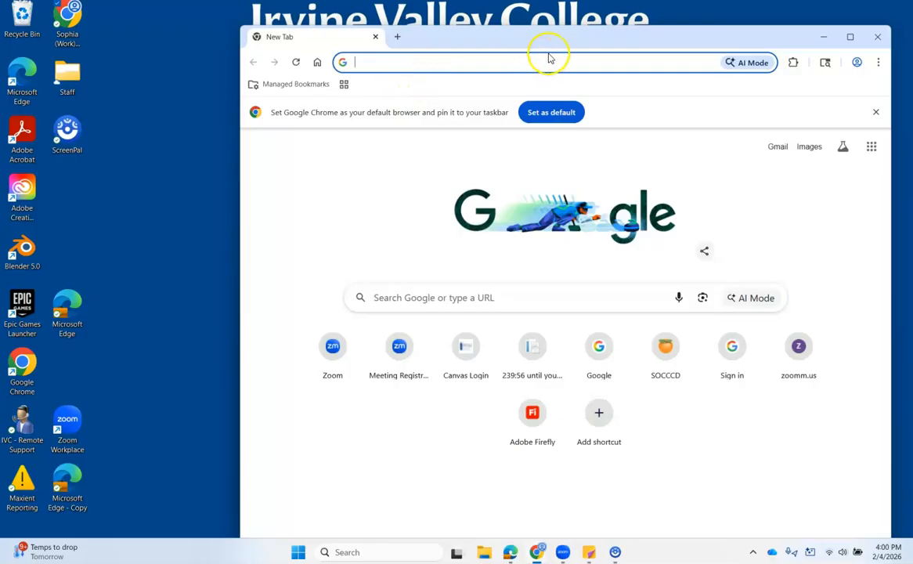
Step: Maximize the Chrome window and put the cursor in the address bar
double_click(577, 52)
click(295, 35)
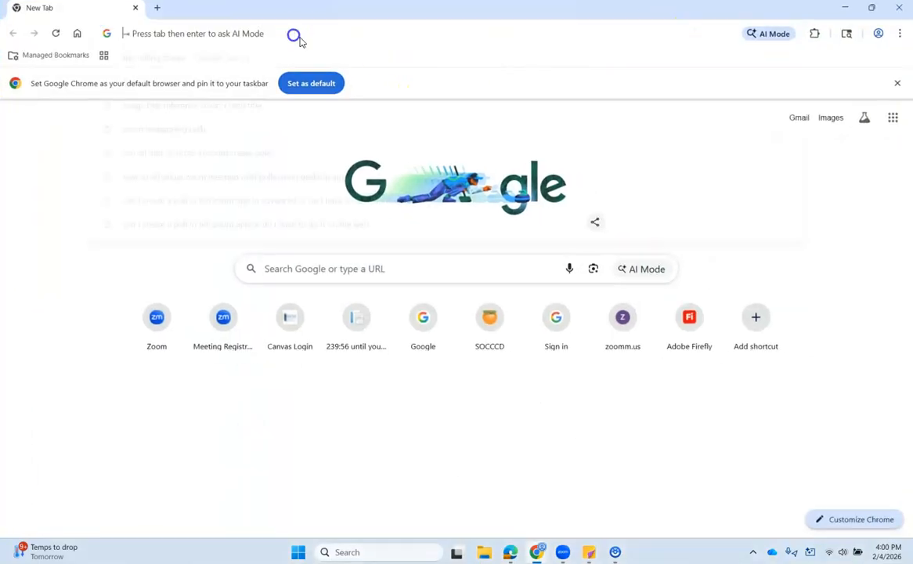
Step: Go to zoom.us and open the Meetings list from the account Settings
text(zoom.us)
key(Return)
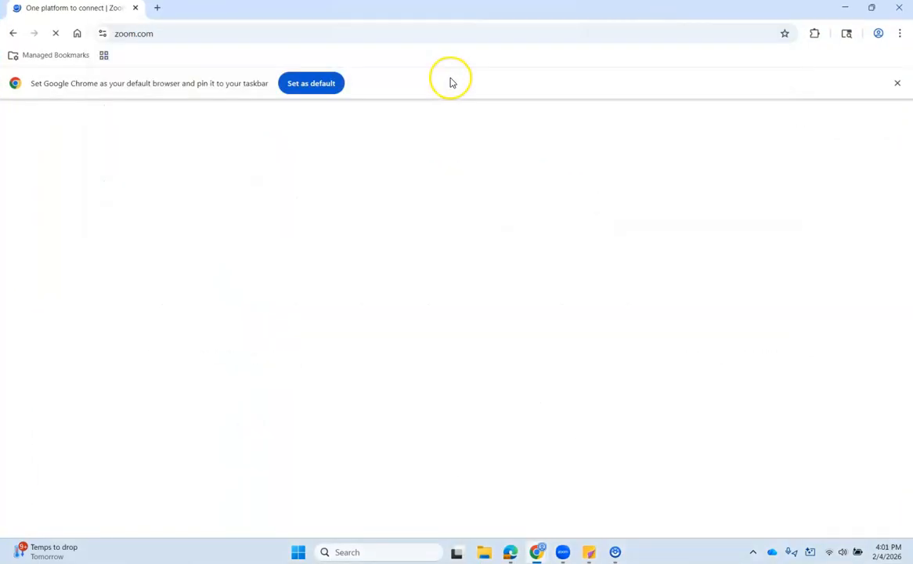
click(817, 120)
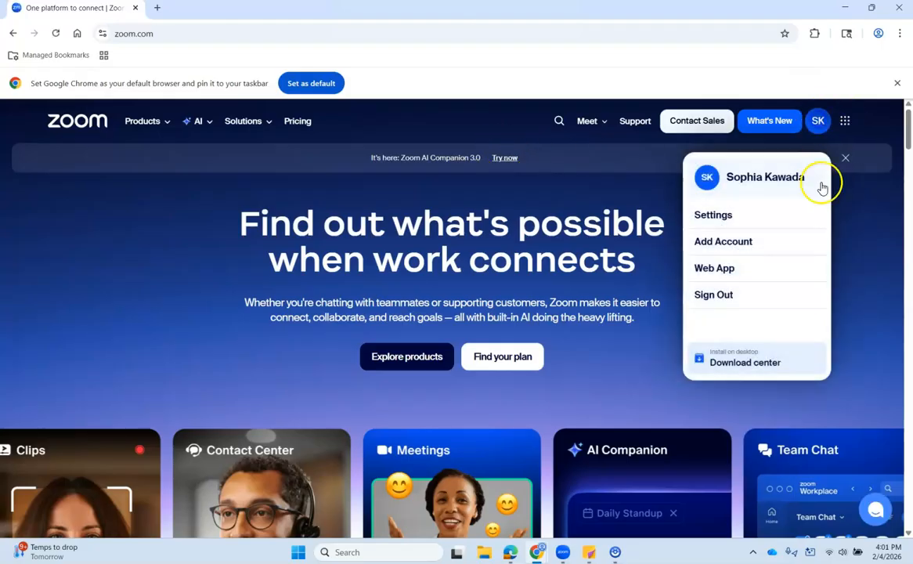
click(763, 216)
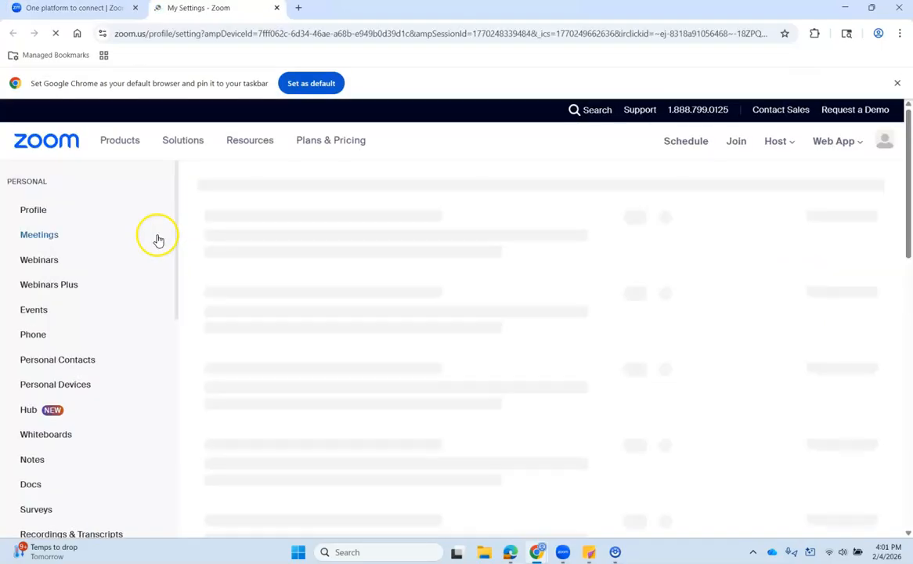
click(56, 238)
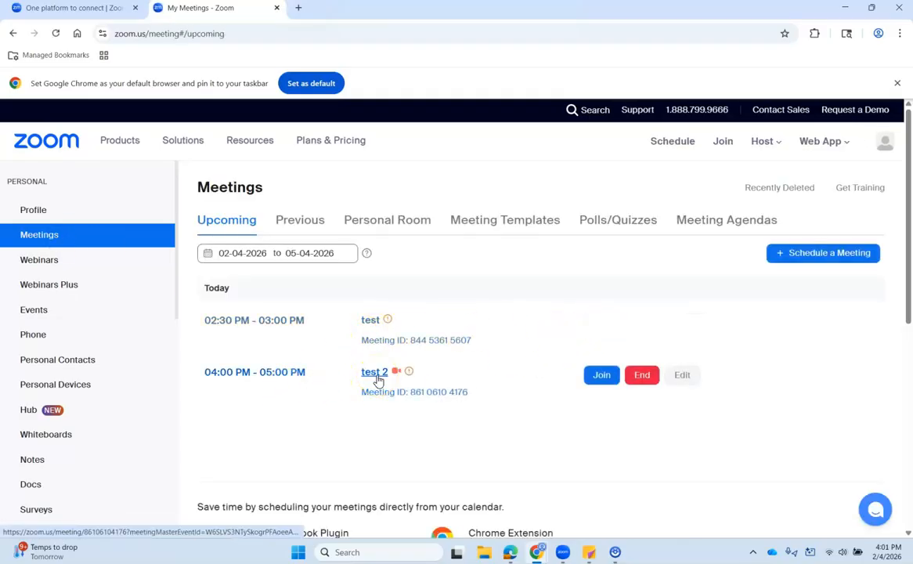
Step: Open the test 2 meeting and create a new poll from its Polls/Quizzes tab
drag(653, 11, 624, 160)
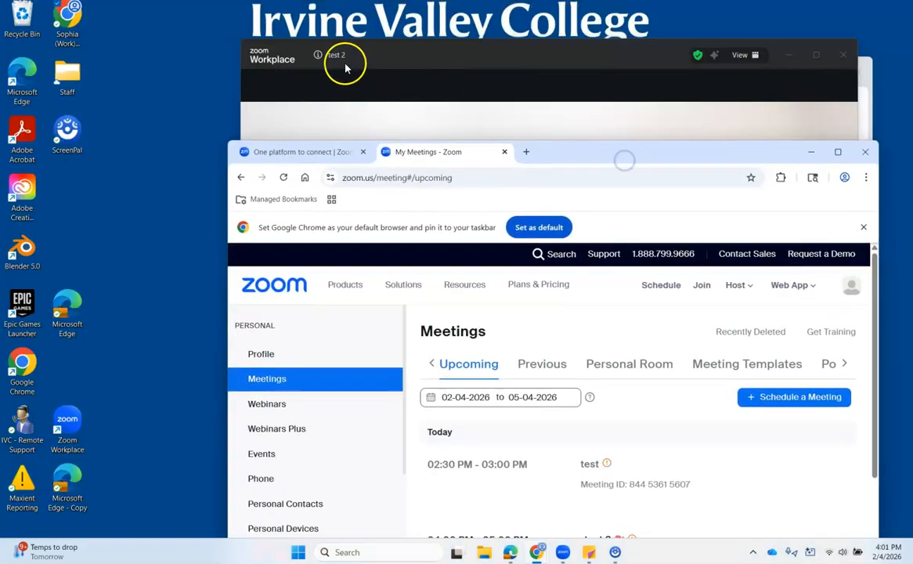
double_click(650, 152)
click(380, 375)
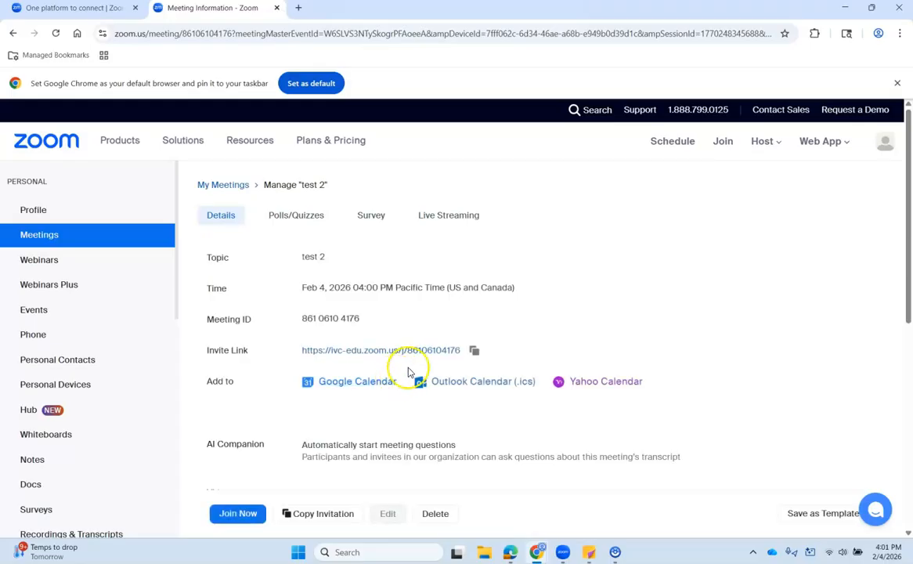
click(322, 222)
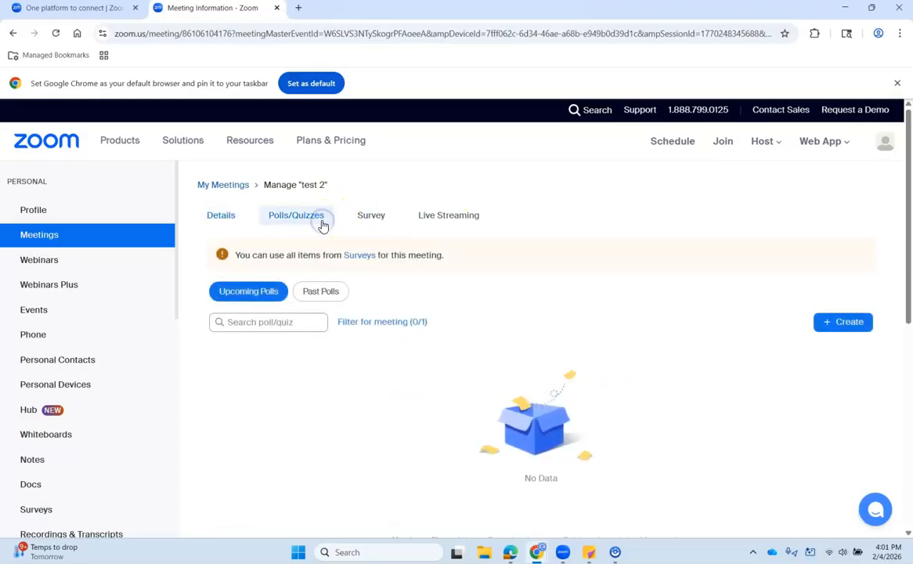
click(843, 321)
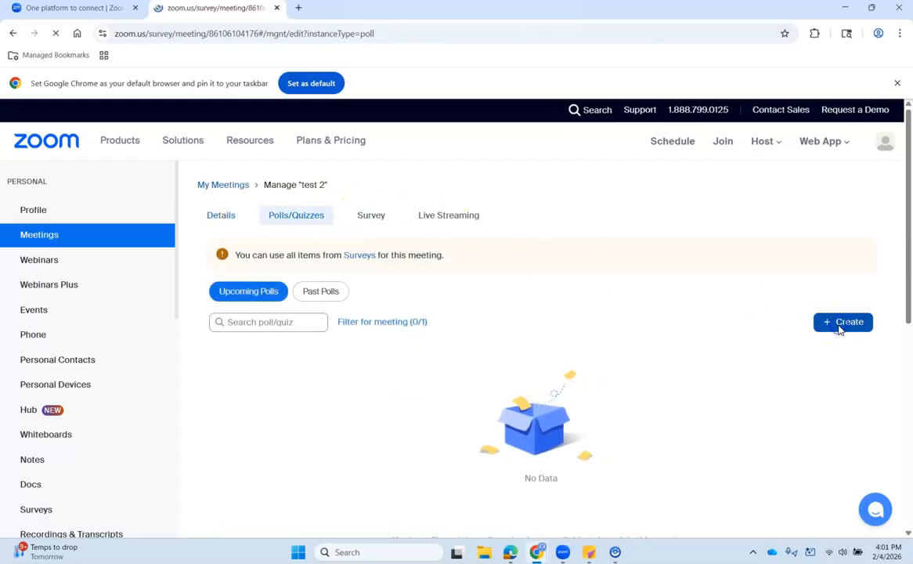
click(467, 178)
Step: Title the poll 'Cheese preference' and set the question to 'Whats your favorite cheese?'
drag(467, 173, 290, 192)
text(Cheese preference)
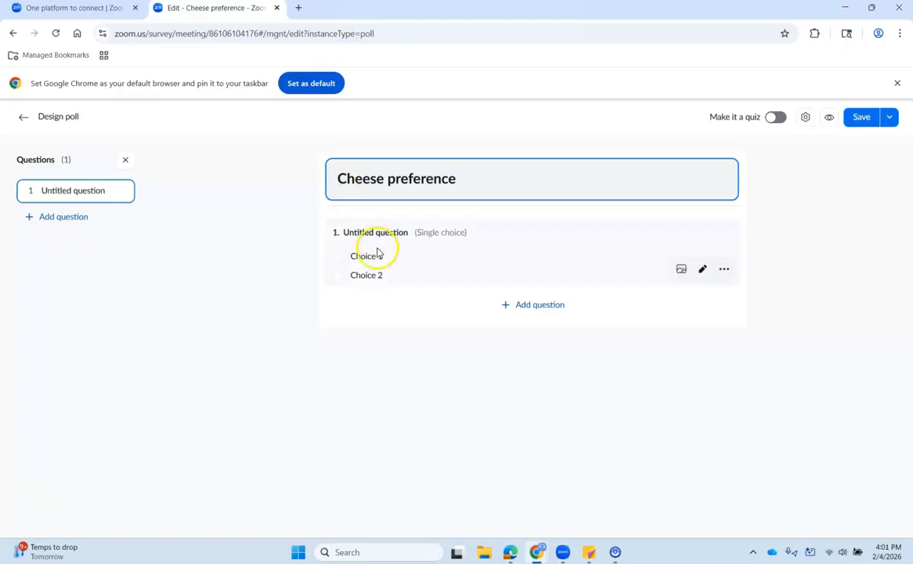
click(412, 233)
drag(422, 242, 310, 240)
text(Whats your favor)
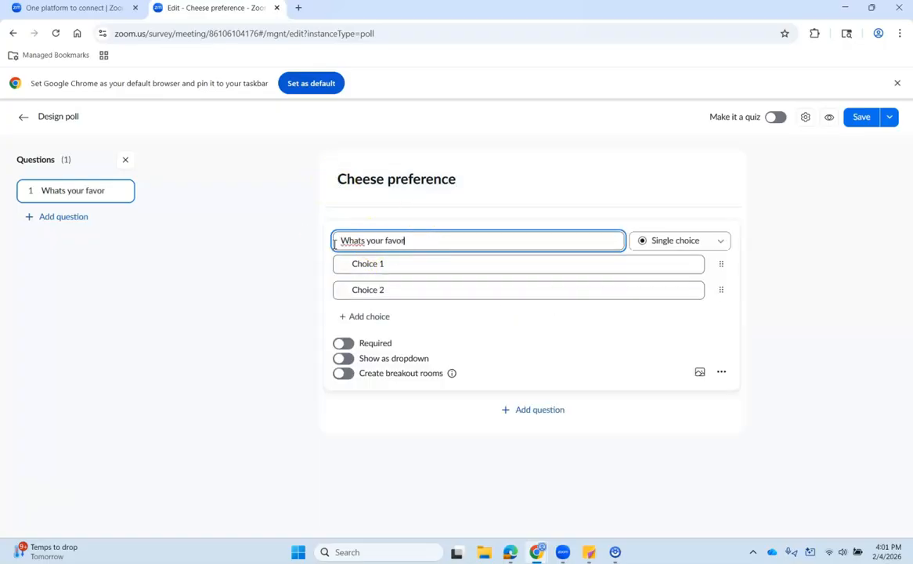
Step: Enter the choices Cheddar, Gouda, Blue Cheese and Swiss, keeping the question single choice
drag(397, 263, 300, 267)
text(Cheddar)
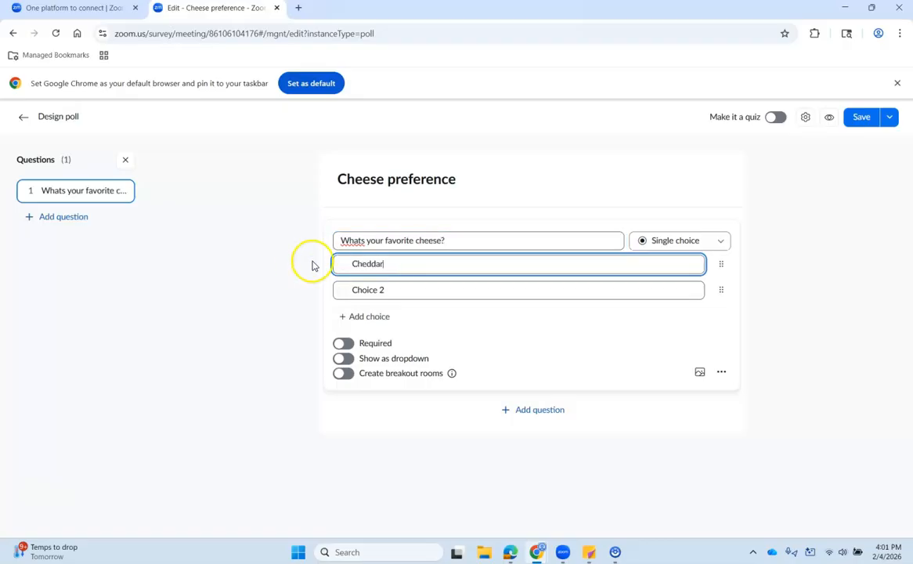
drag(388, 289, 320, 291)
text(Gou)
click(366, 317)
click(405, 314)
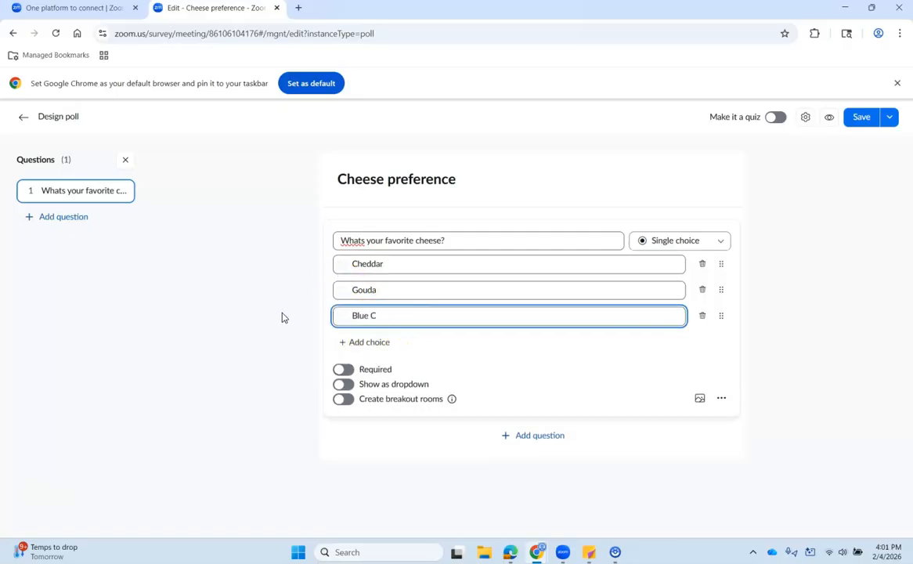
click(358, 342)
drag(373, 342, 262, 352)
click(322, 316)
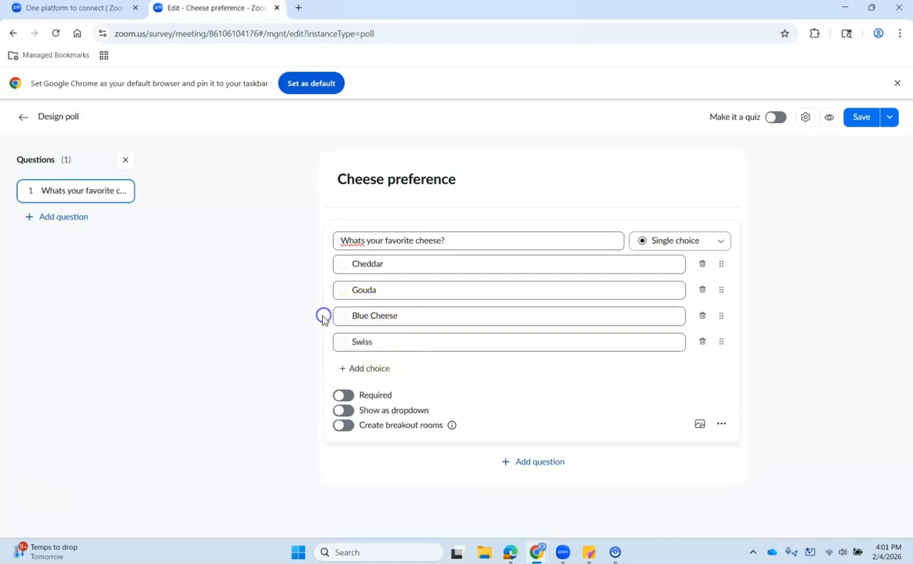
click(695, 242)
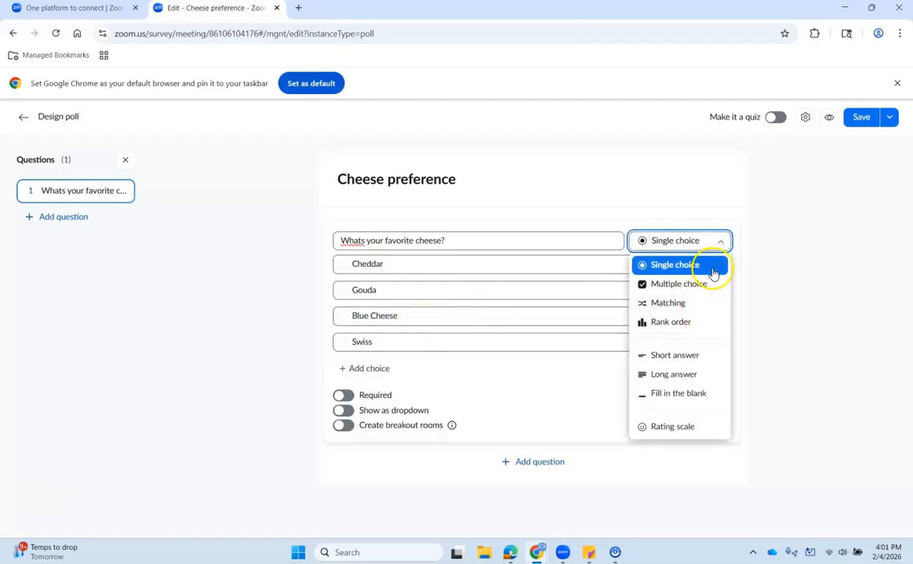
click(816, 345)
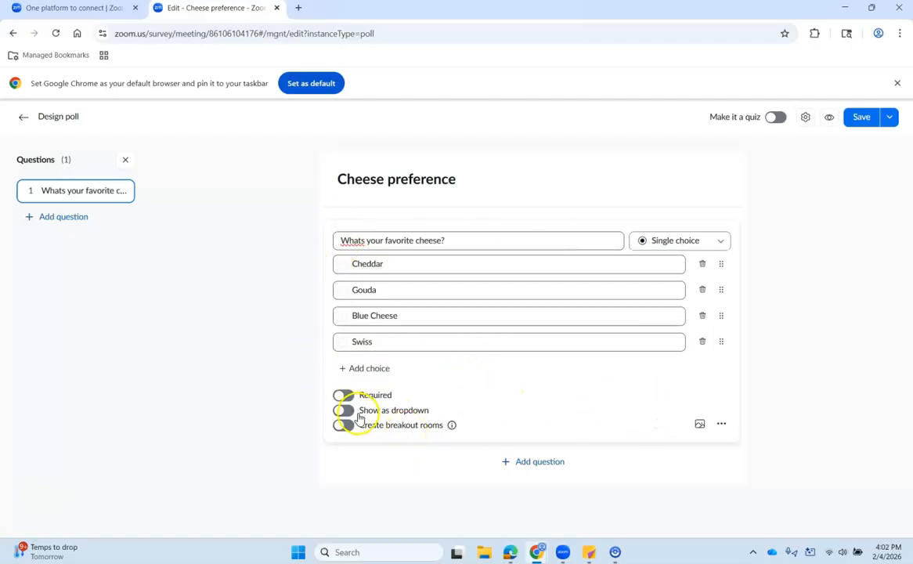
Step: Save Cheese preference as a meeting poll for test 2, then minimize Chrome
click(861, 125)
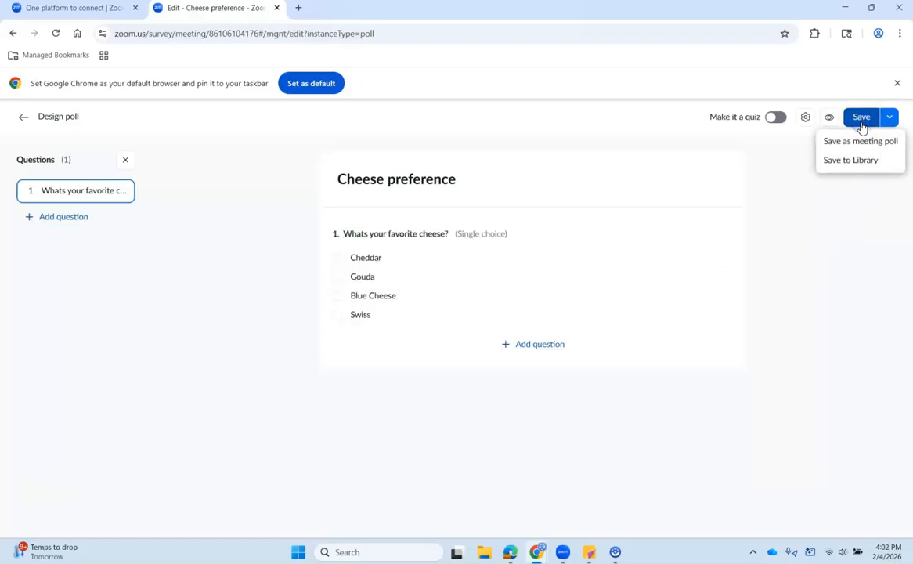
click(887, 162)
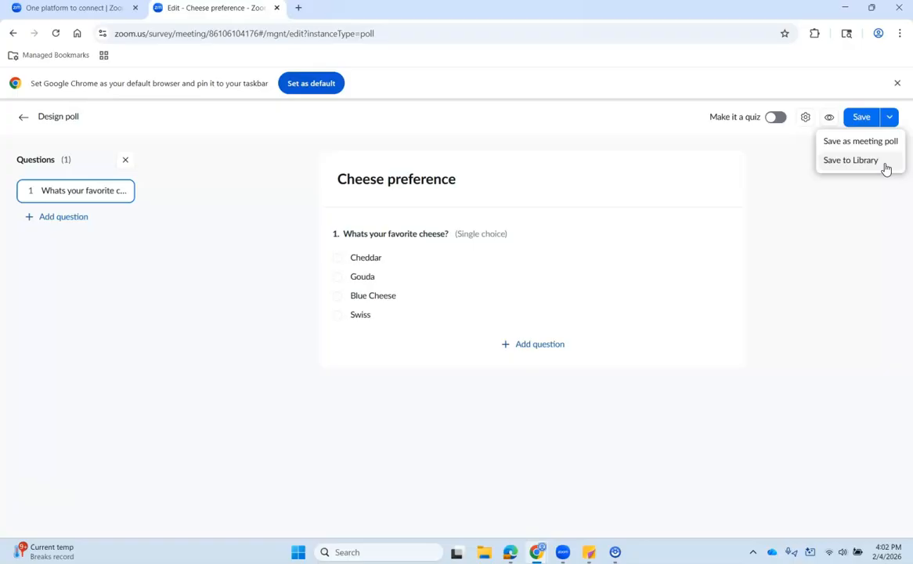
click(884, 149)
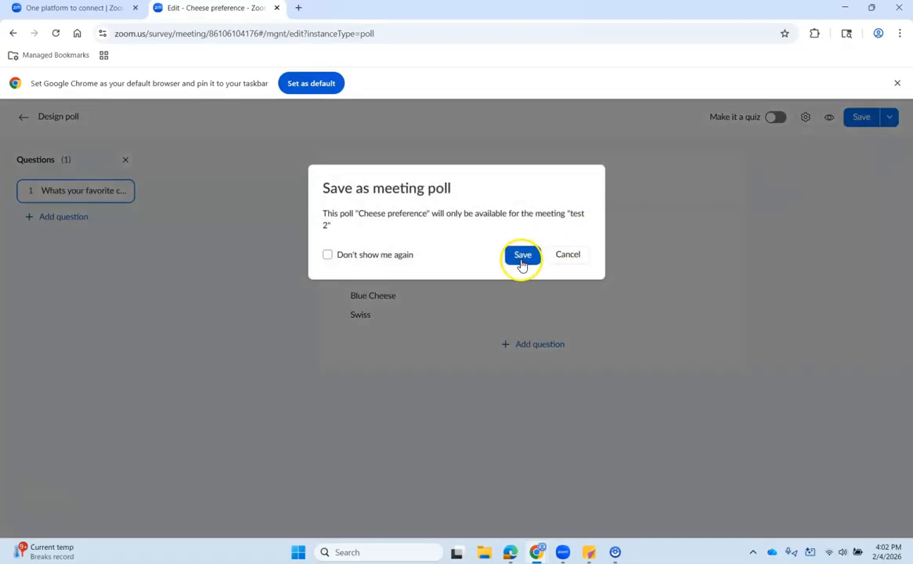
click(522, 257)
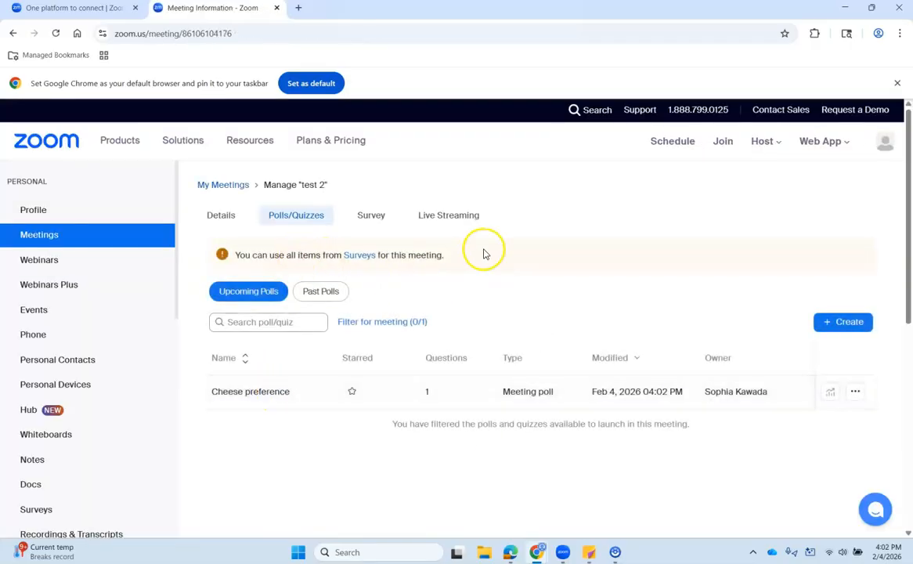
click(852, 15)
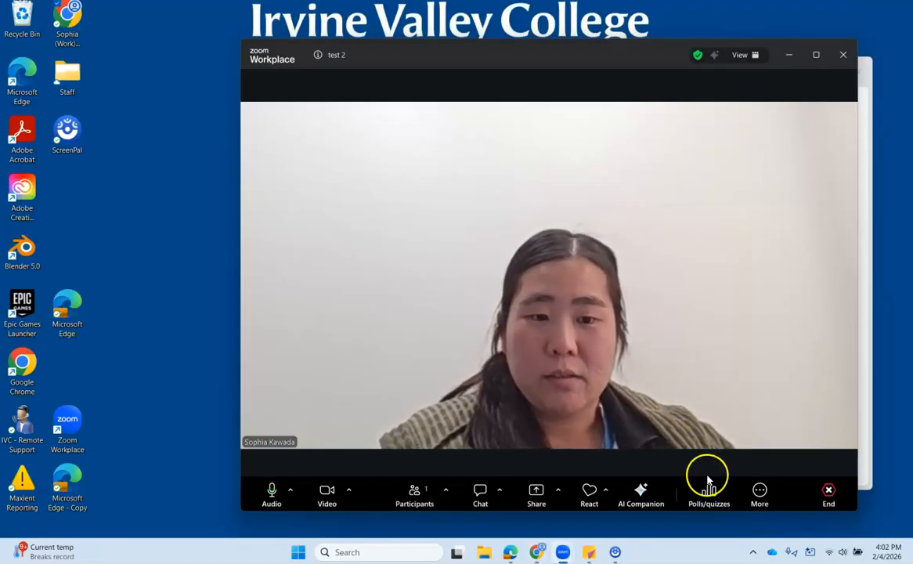
Step: Launch the Cheese preference poll to participants in the test 2 meeting
click(708, 499)
mouse_move(403, 196)
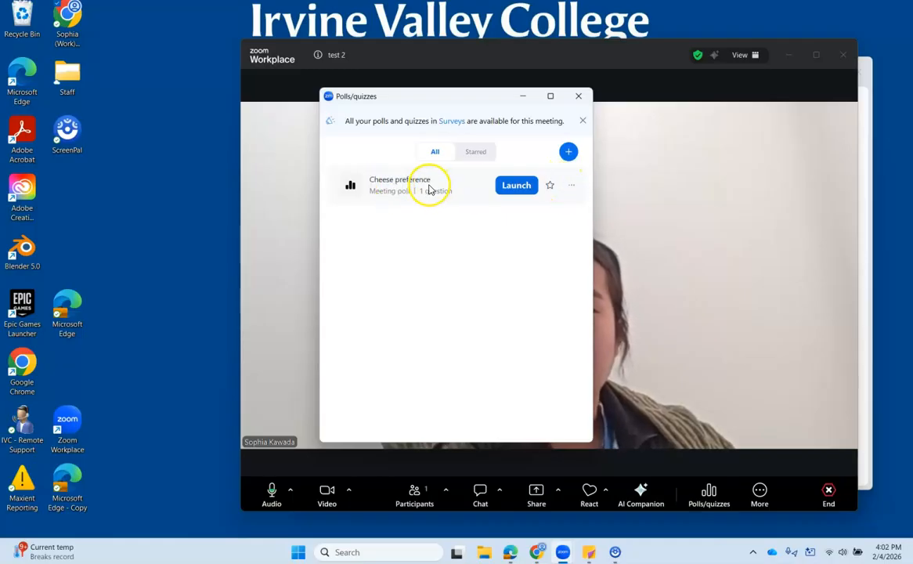
click(407, 185)
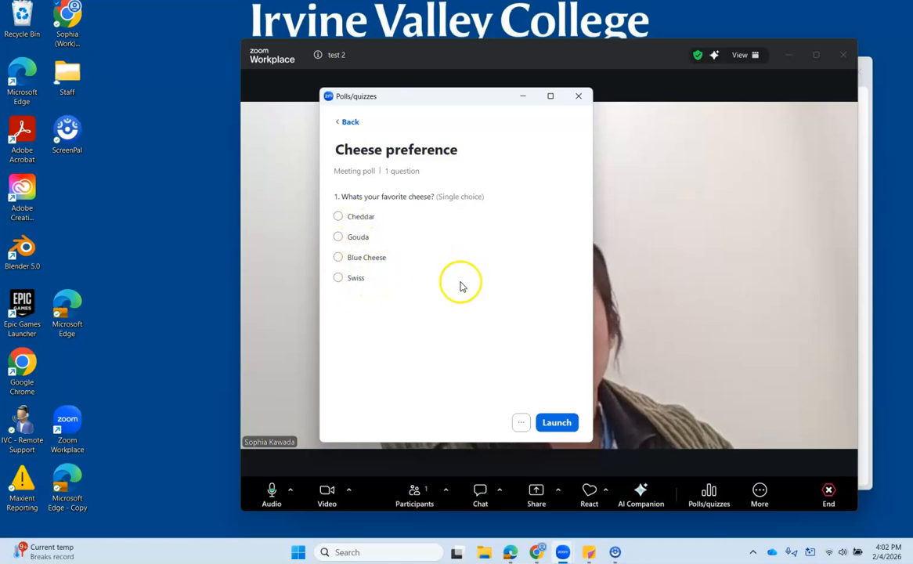
click(555, 427)
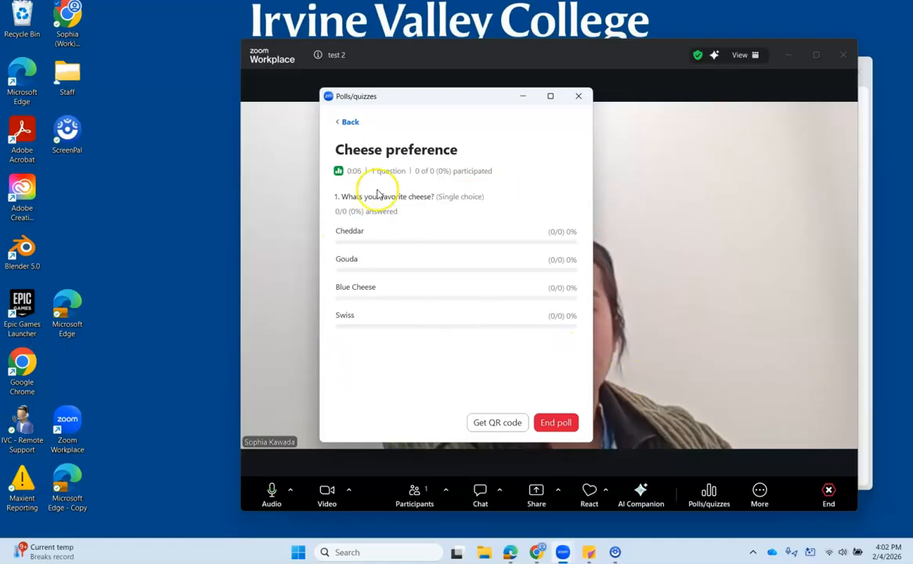
Step: Return to the poll list and end the Cheese preference poll
click(347, 121)
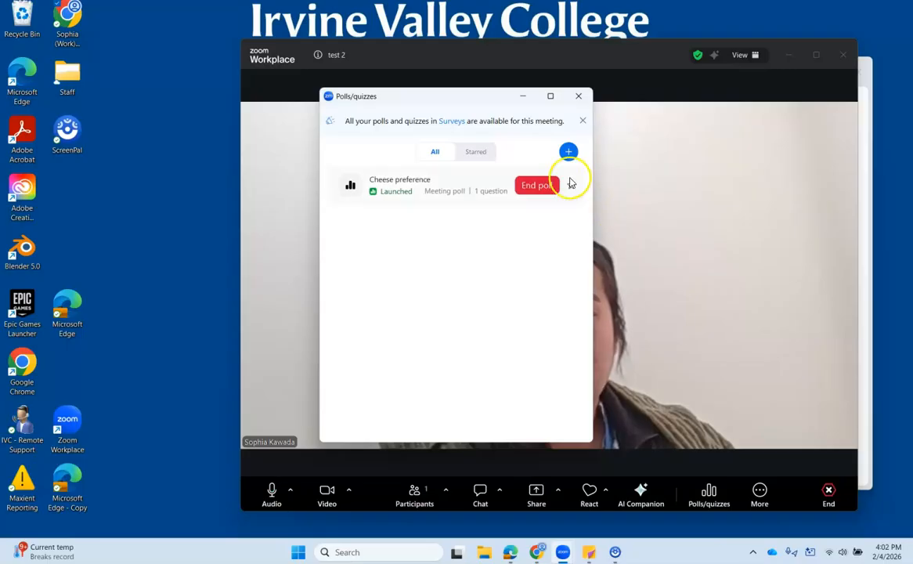
click(546, 187)
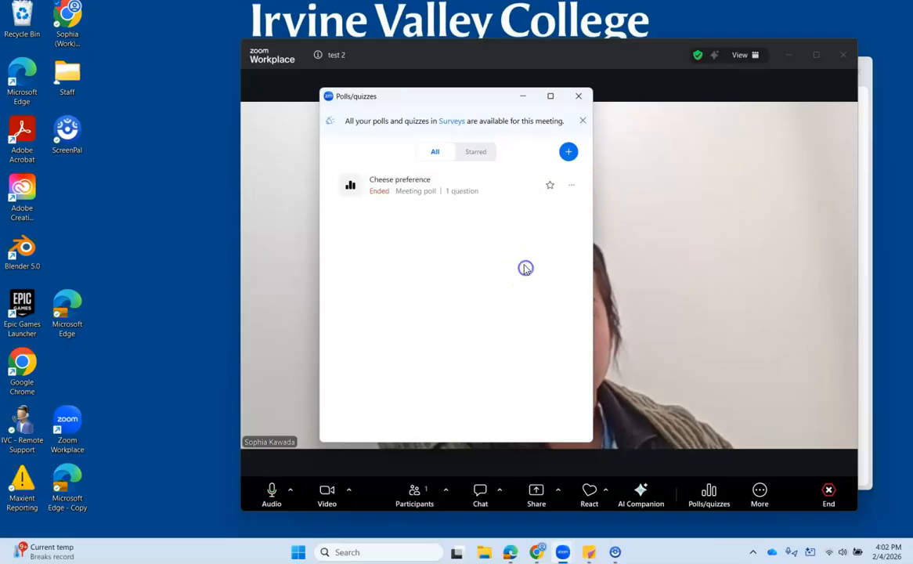
click(380, 196)
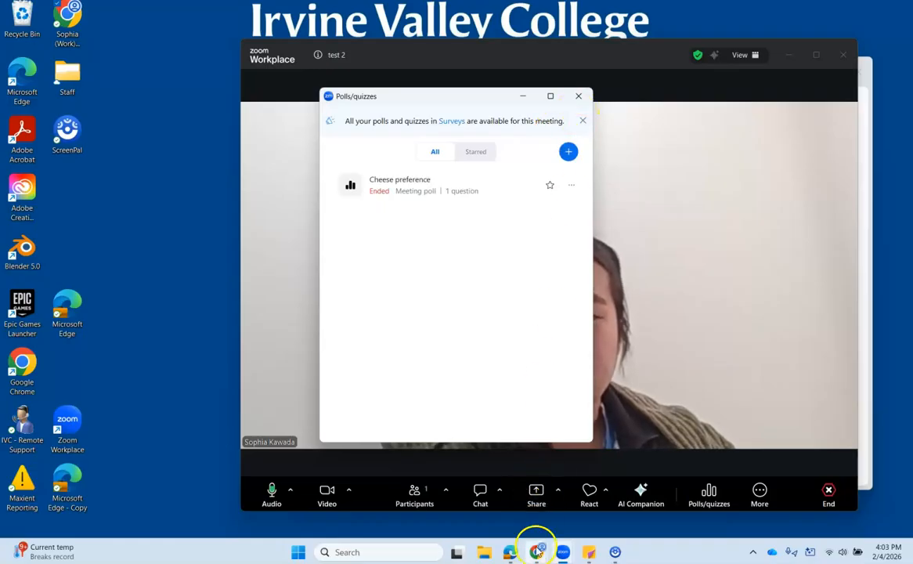
Step: Create a new test 2 poll titled 'Animal Preference' asking 'Whats your favorite animal?'
mouse_move(536, 552)
click(689, 500)
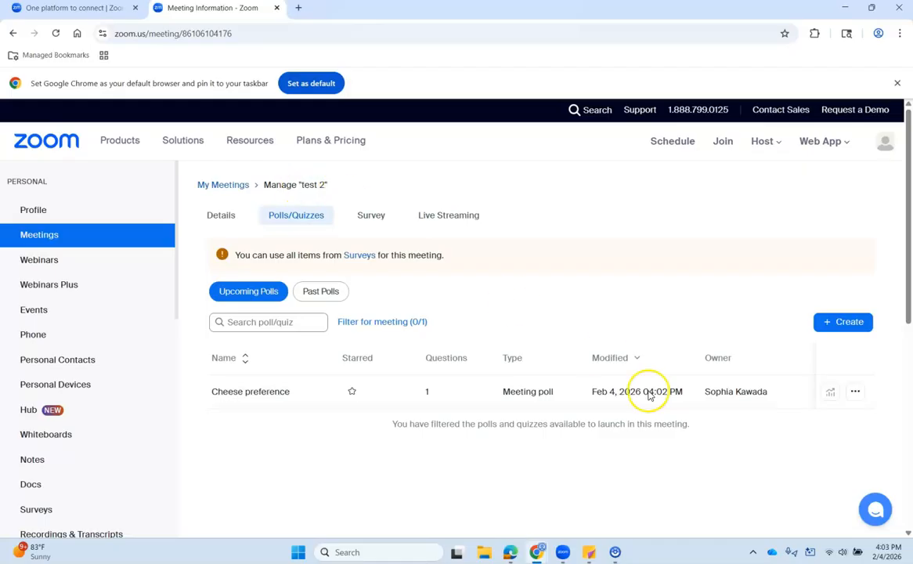
click(837, 323)
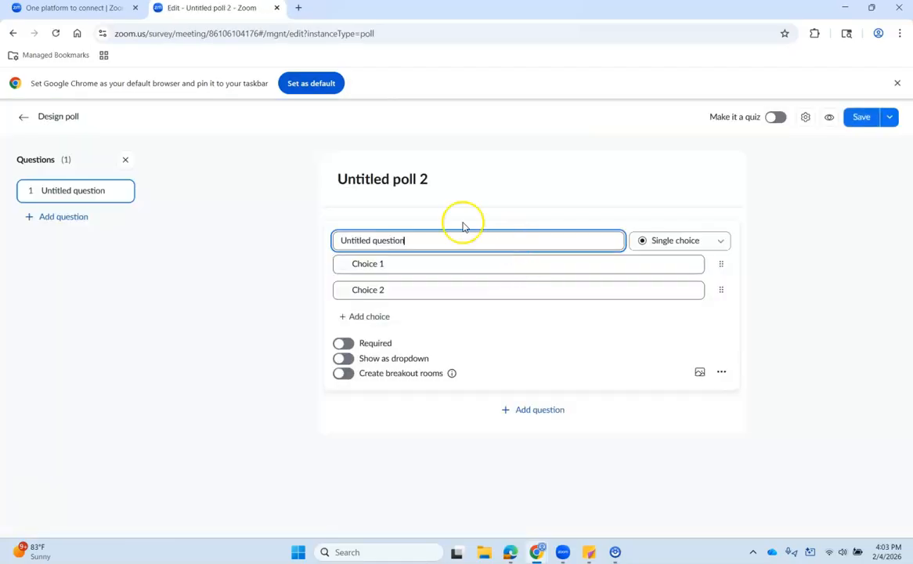
drag(423, 189, 277, 183)
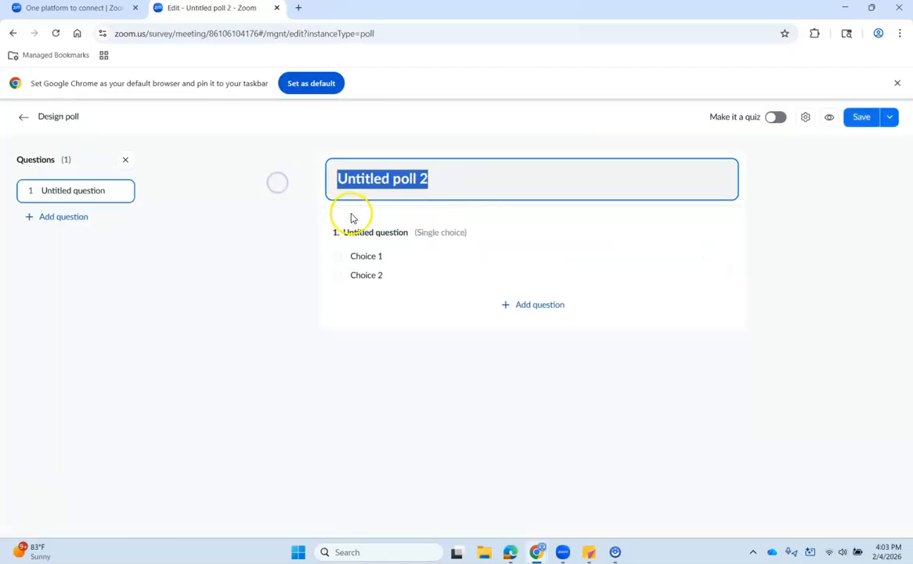
text(Animal Prefere)
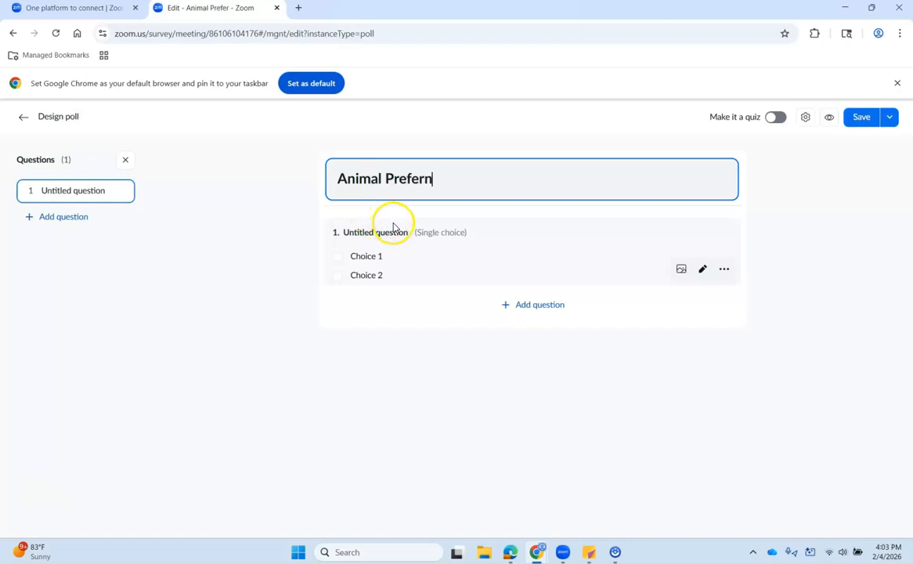
text(nce)
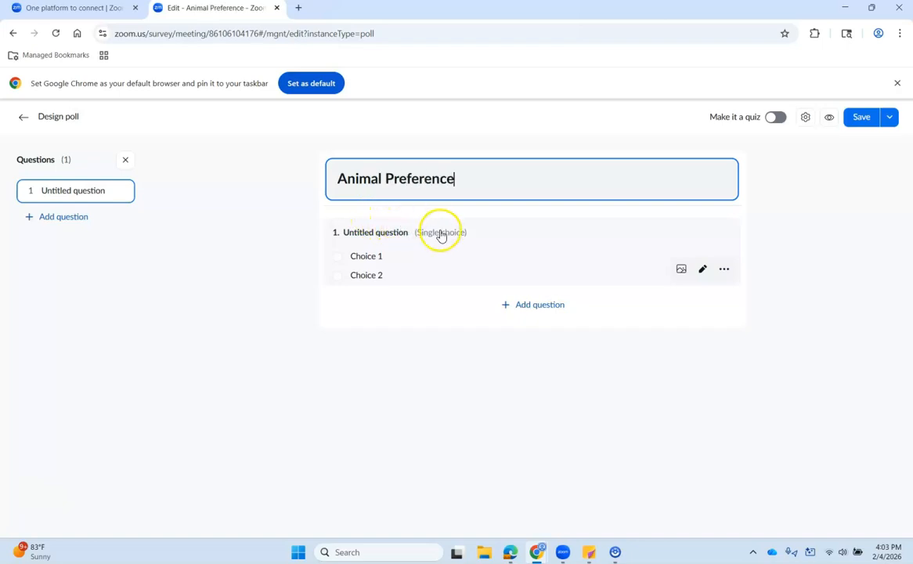
click(400, 232)
drag(404, 240, 234, 263)
text(hats your favorite anim)
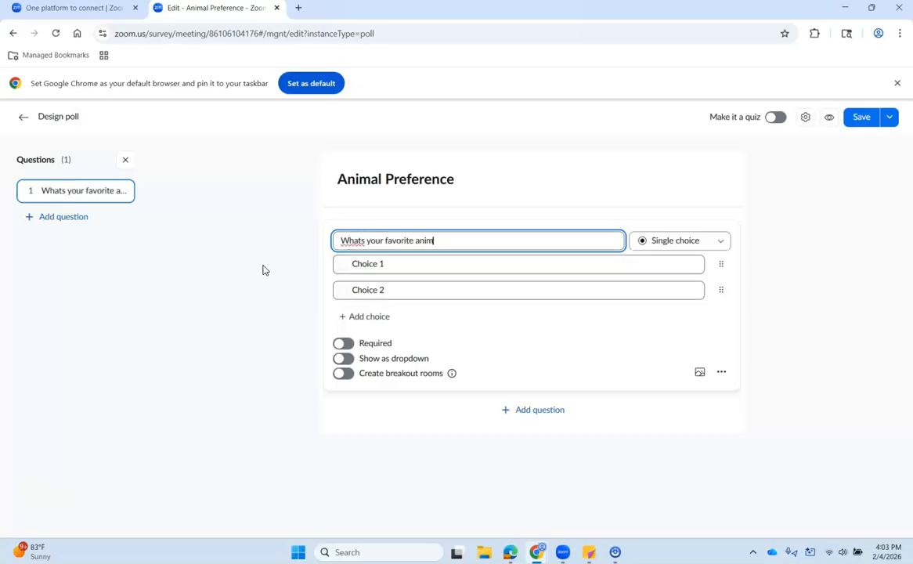
key(Tab)
Step: Add the choices Cat and Dog and save the poll to the library
click(462, 258)
text(Cat)
click(393, 289)
text(Dog)
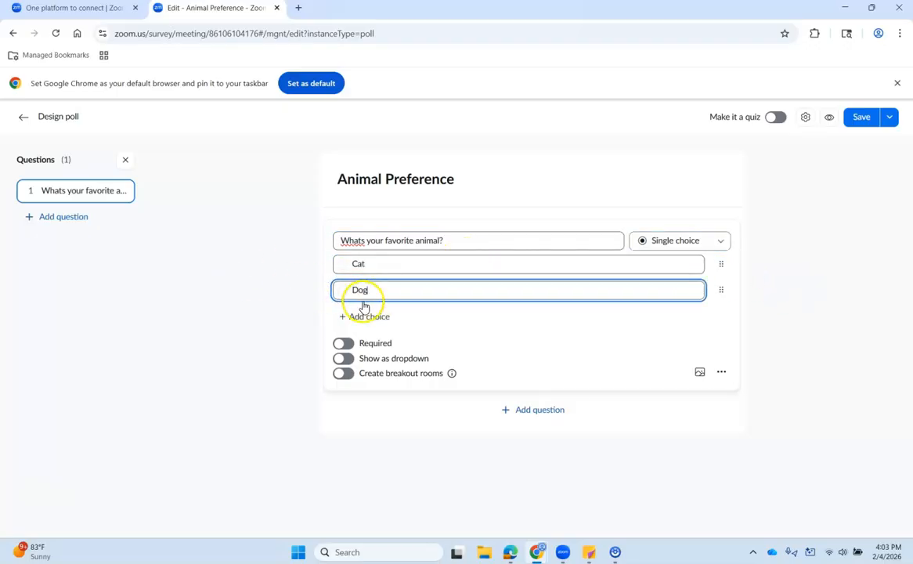
click(861, 120)
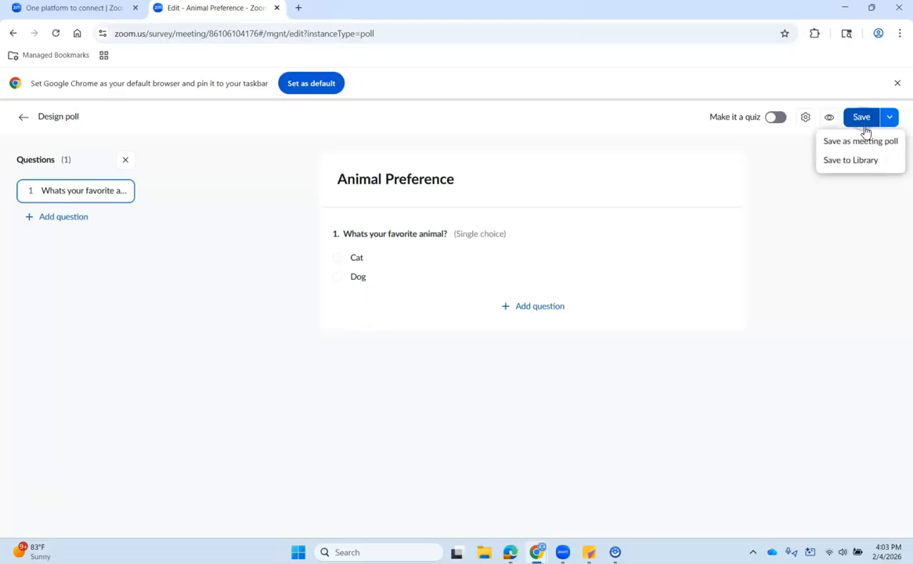
click(878, 161)
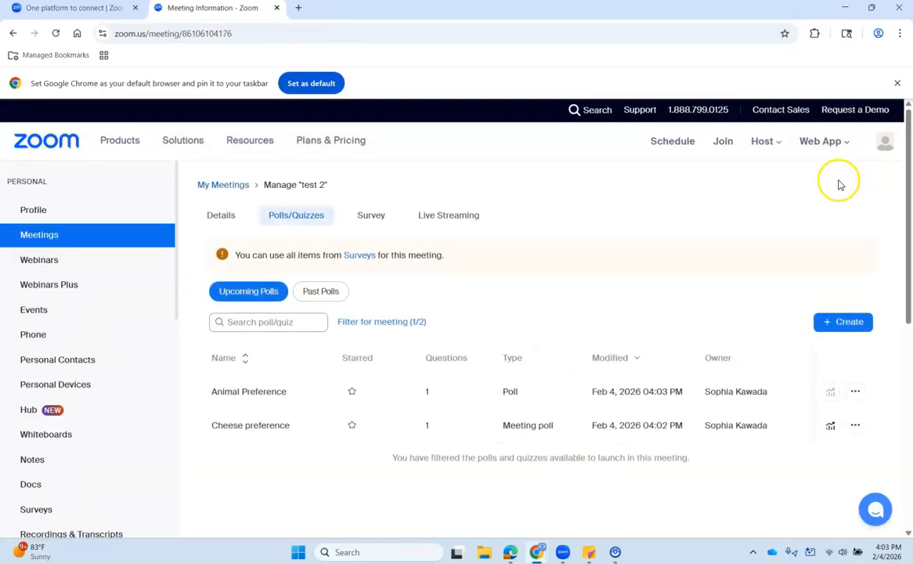
Step: Preview the Animal Preference poll in the test 2 meeting, then close the polls window
mouse_move(616, 553)
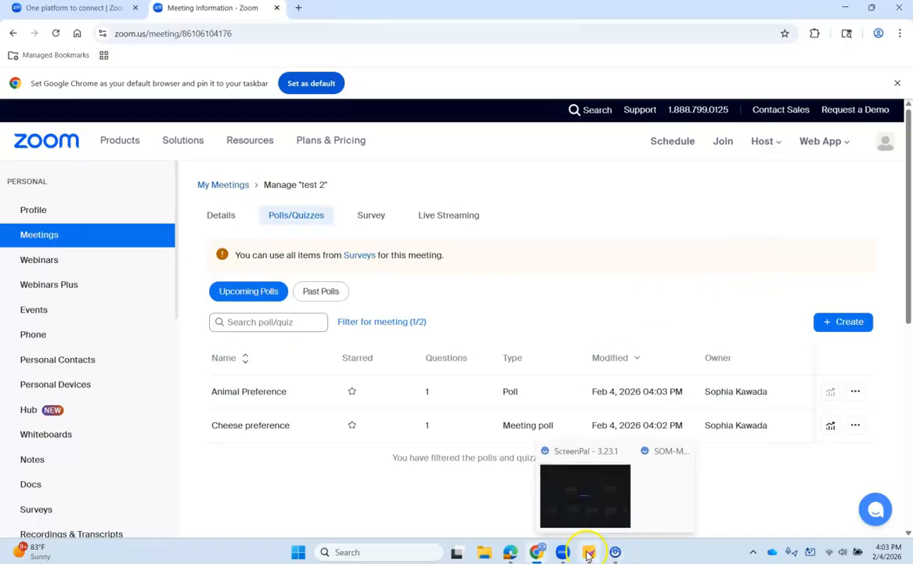
click(618, 493)
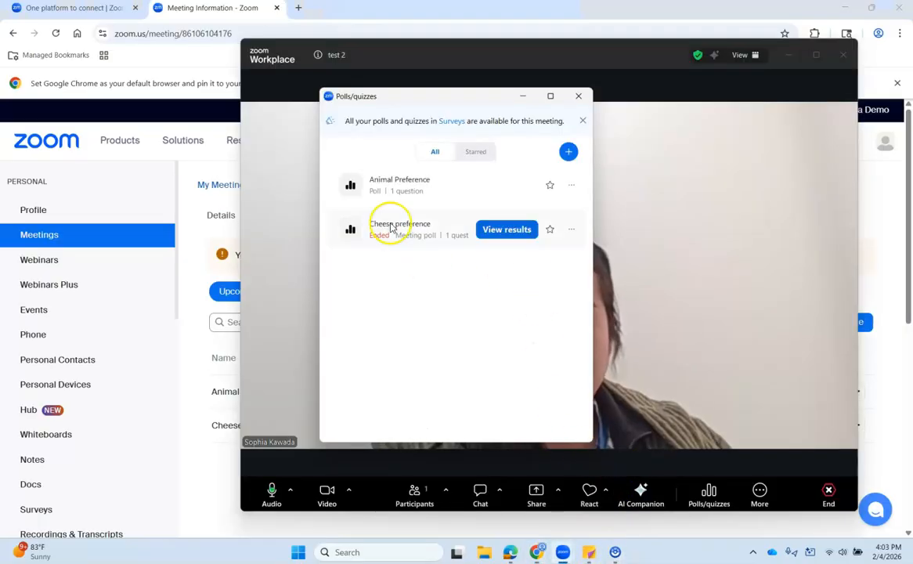
mouse_move(414, 187)
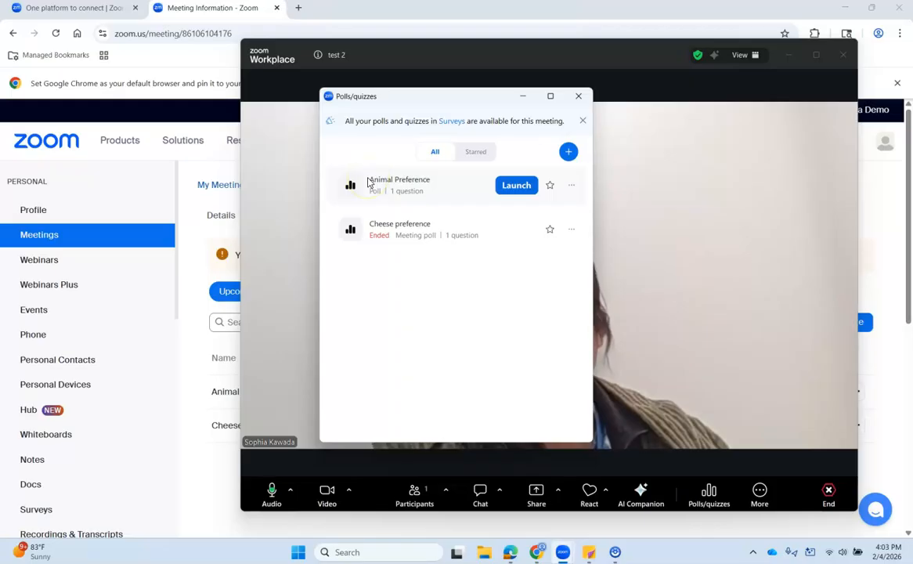
click(443, 181)
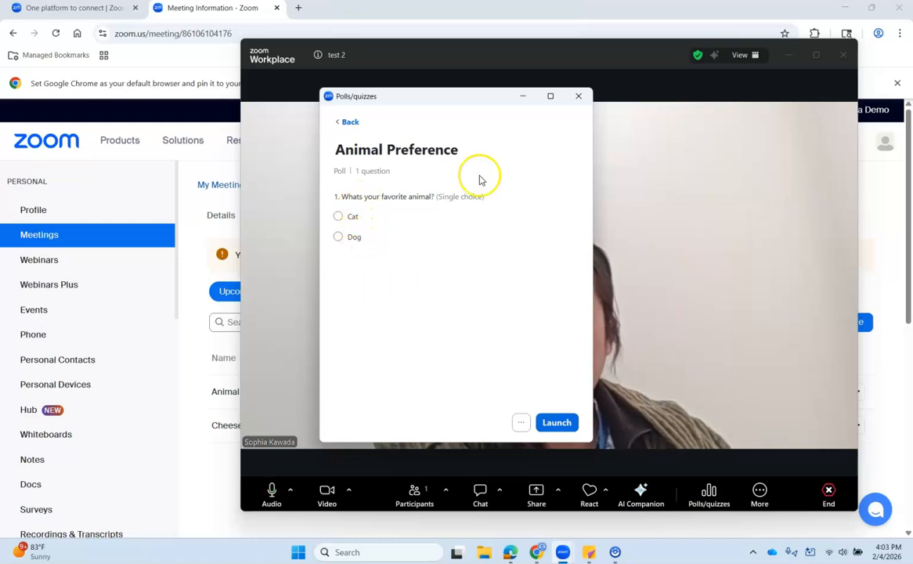
click(581, 99)
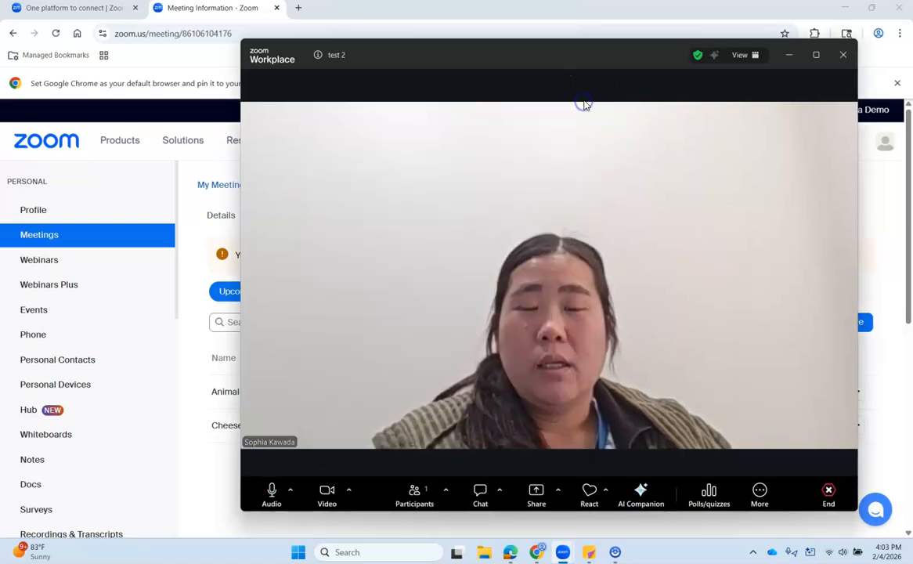
Step: End the test 2 meeting for all and start a new meeting
click(843, 58)
click(803, 91)
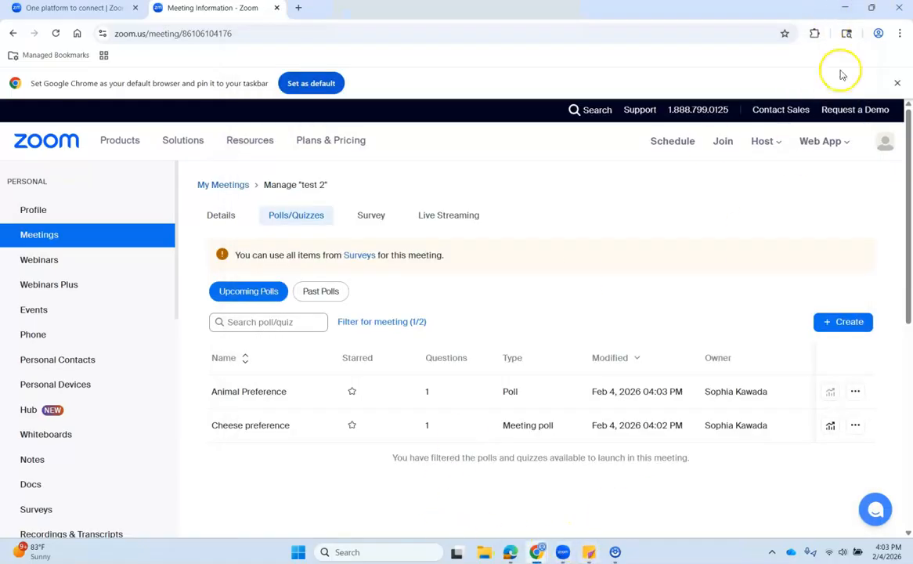
click(561, 549)
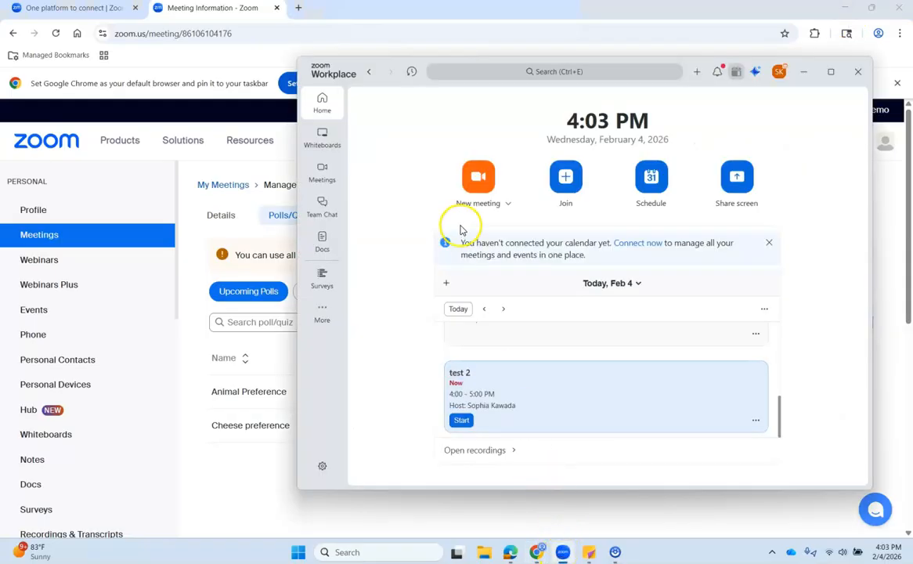
click(479, 180)
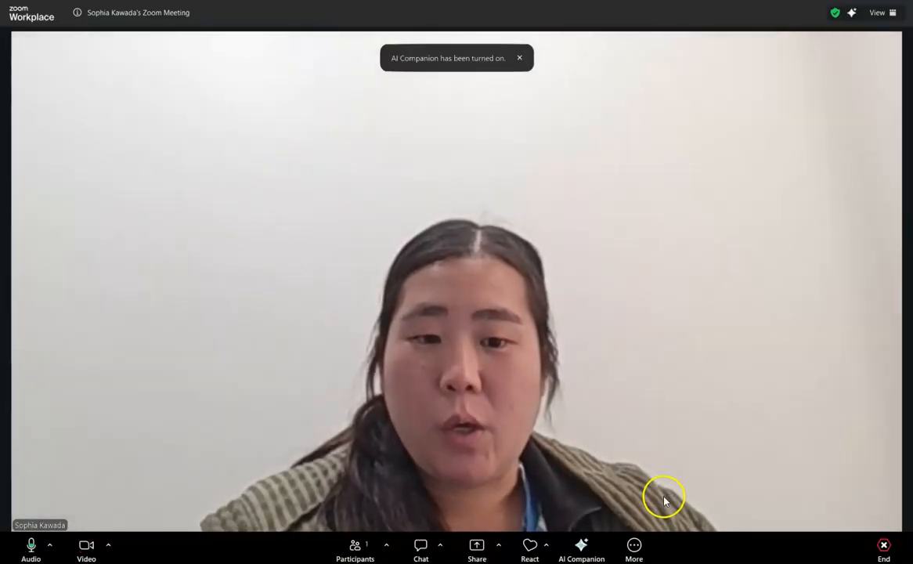
Step: Check the new meeting's polls, then move the participants list to the upper right
click(634, 547)
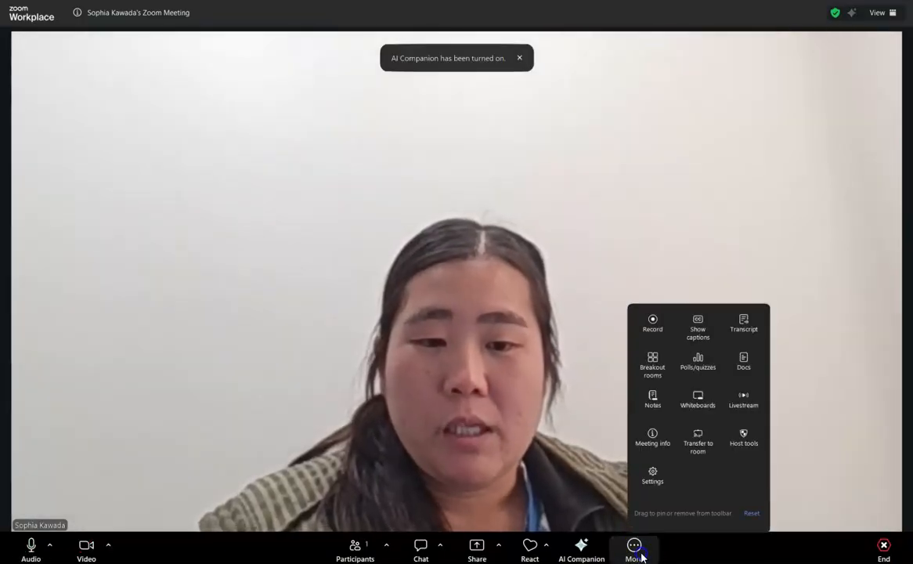
click(709, 367)
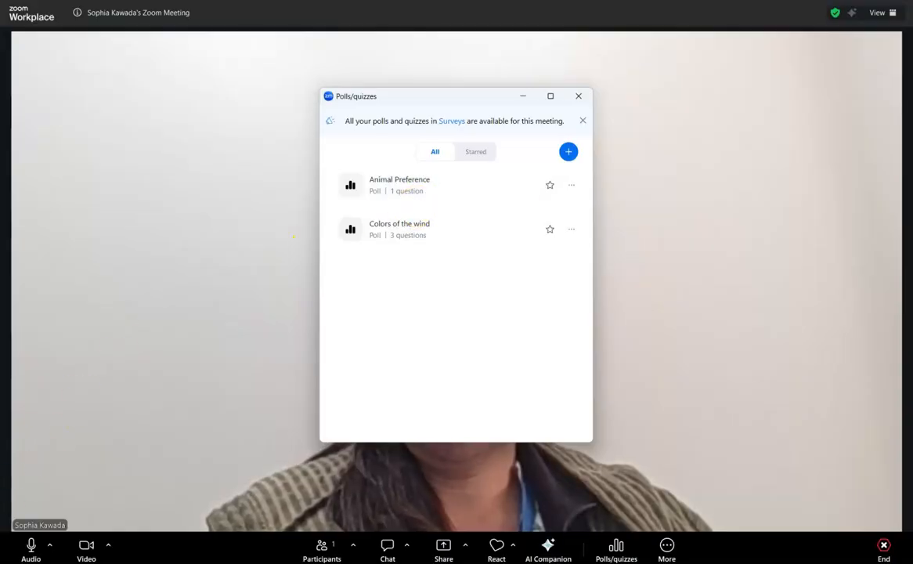
click(578, 97)
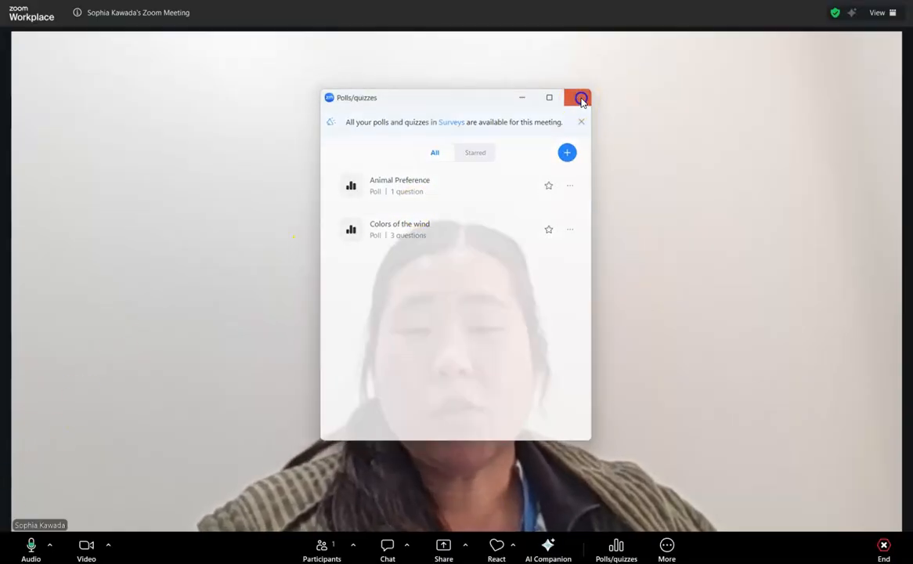
click(321, 545)
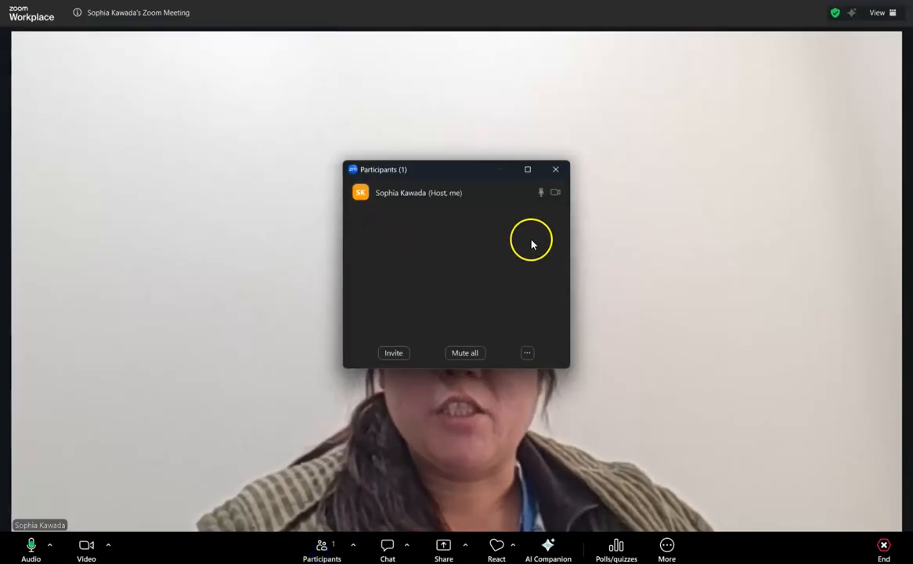
drag(452, 173, 741, 127)
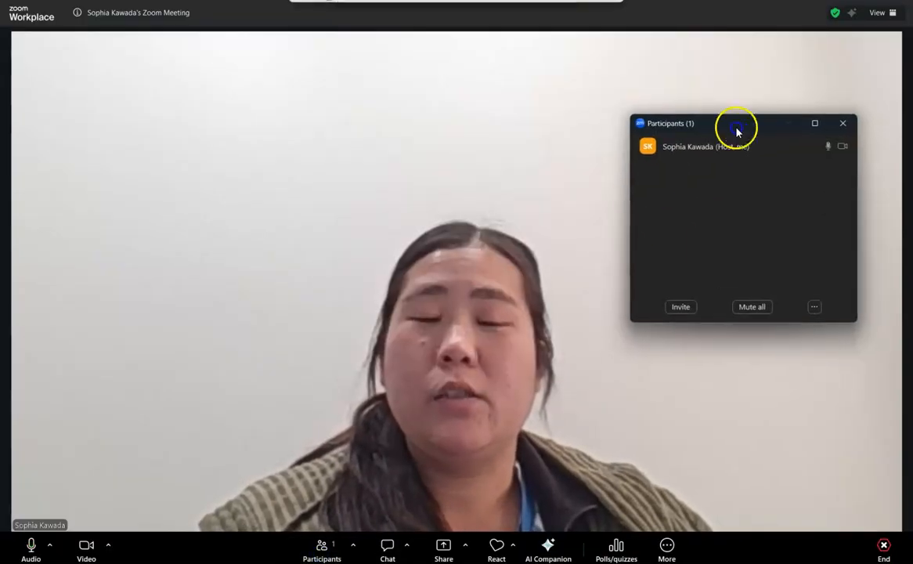